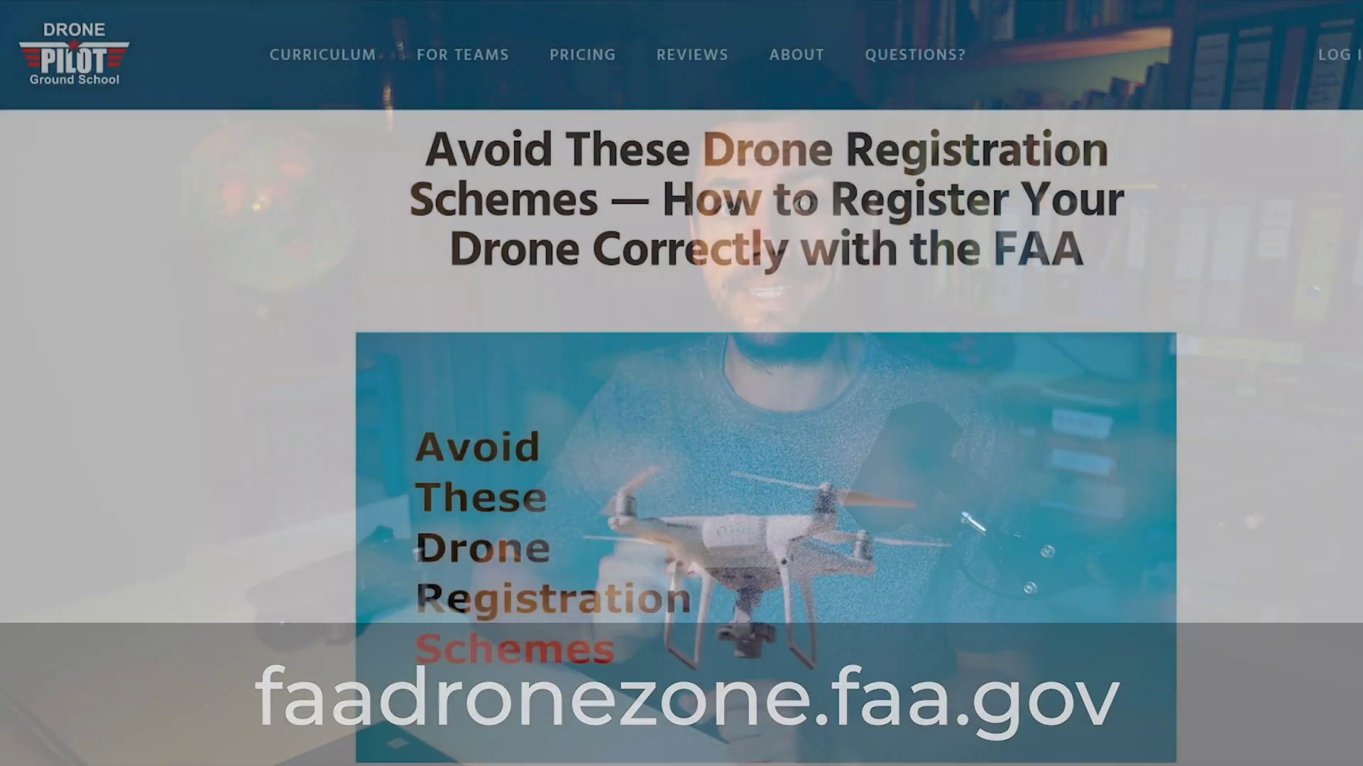
Read the article's sections on FAA drone registration schemes to avoid.
scroll(766, 433, down, 10)
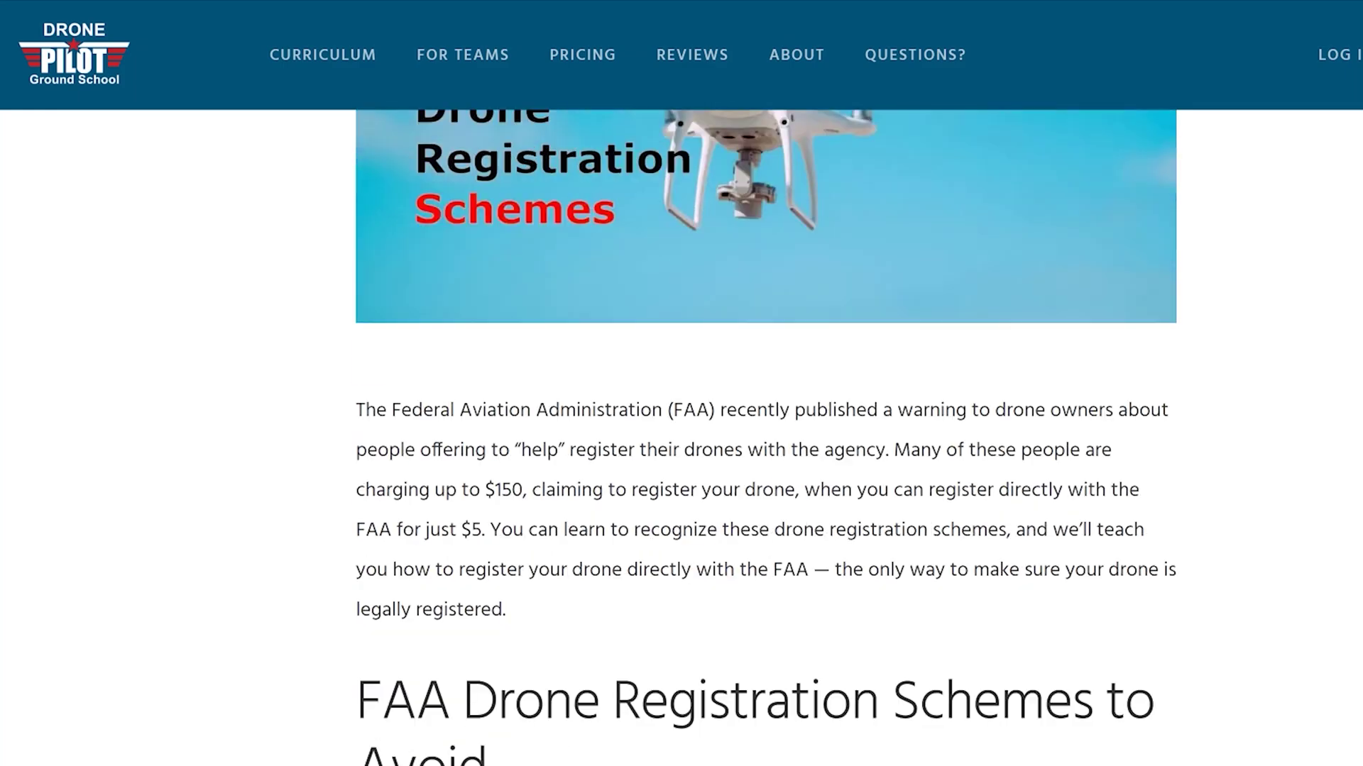
scroll(767, 437, down, 2)
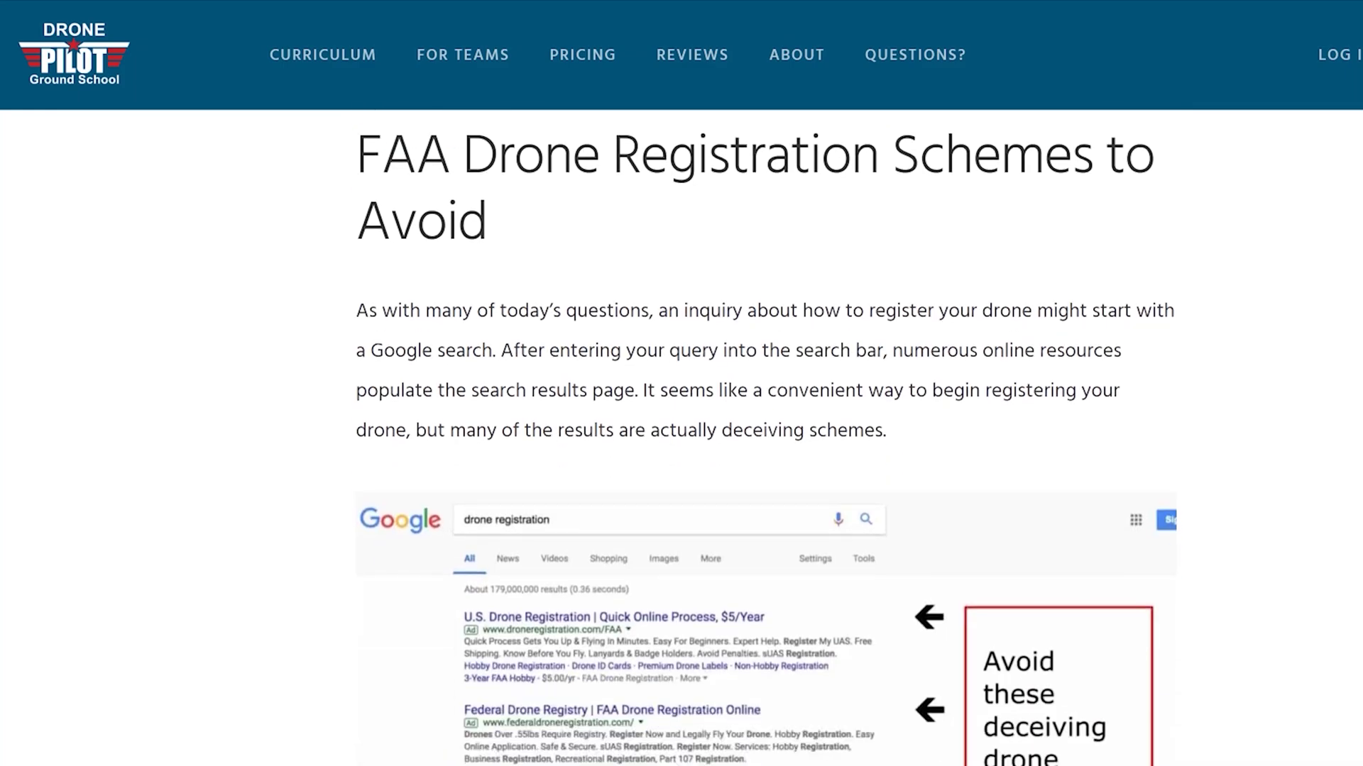
scroll(766, 437, down, 6)
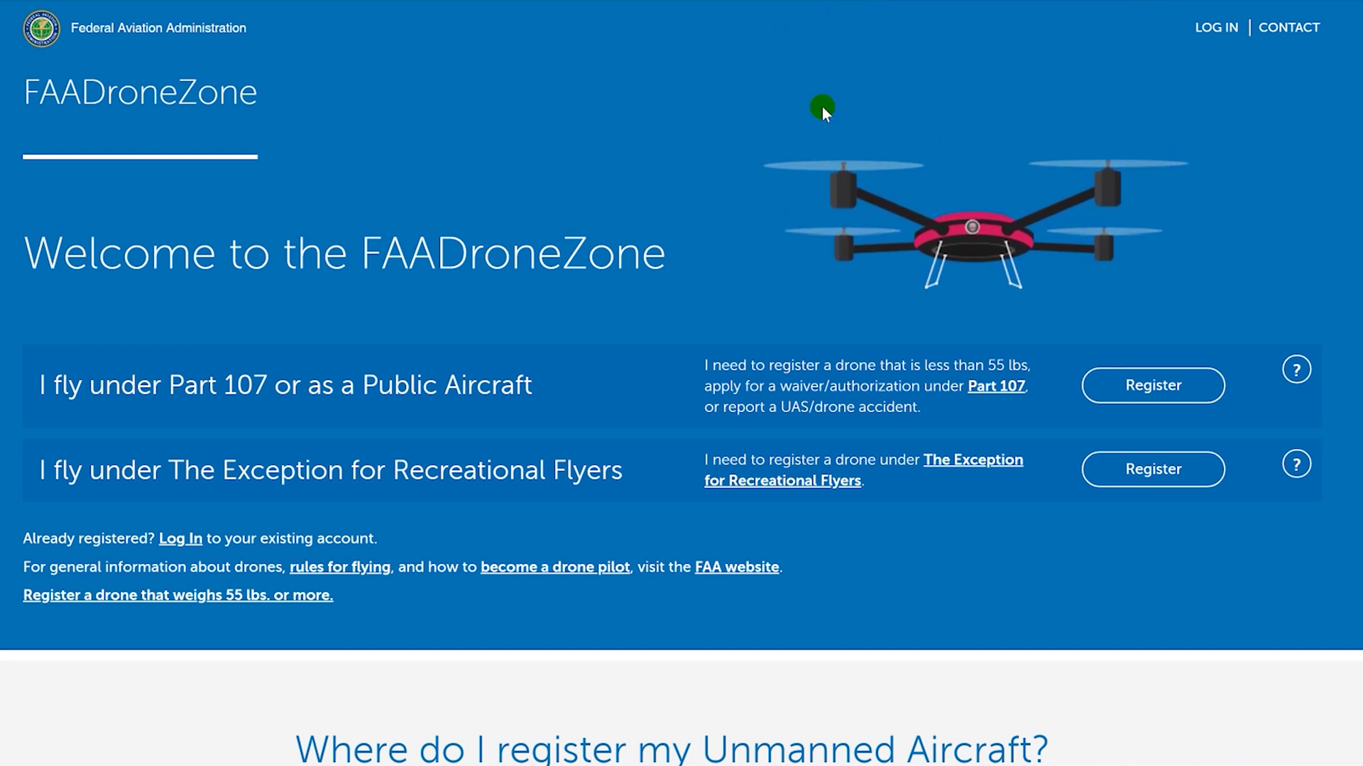
On the FAADroneZone site, accept the system use notice and log in to the account.
click(1217, 28)
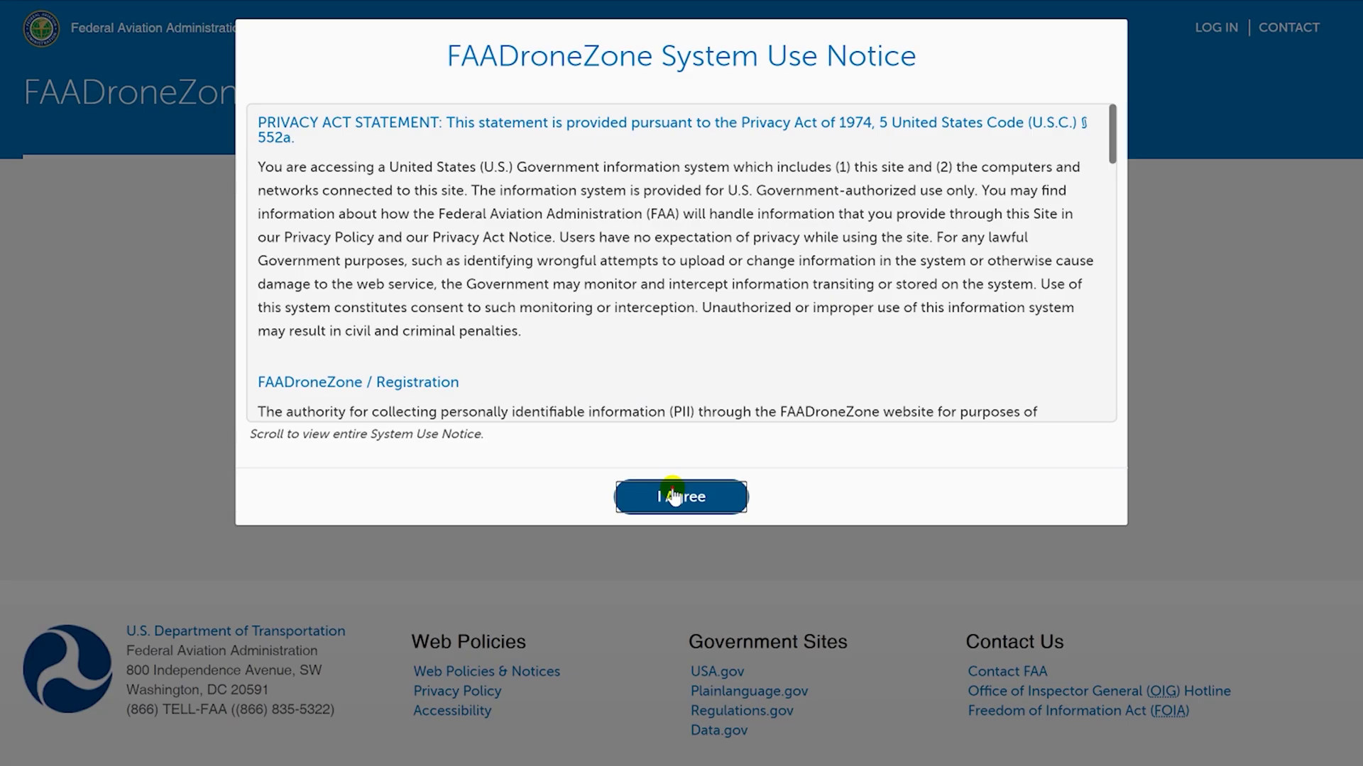
click(674, 496)
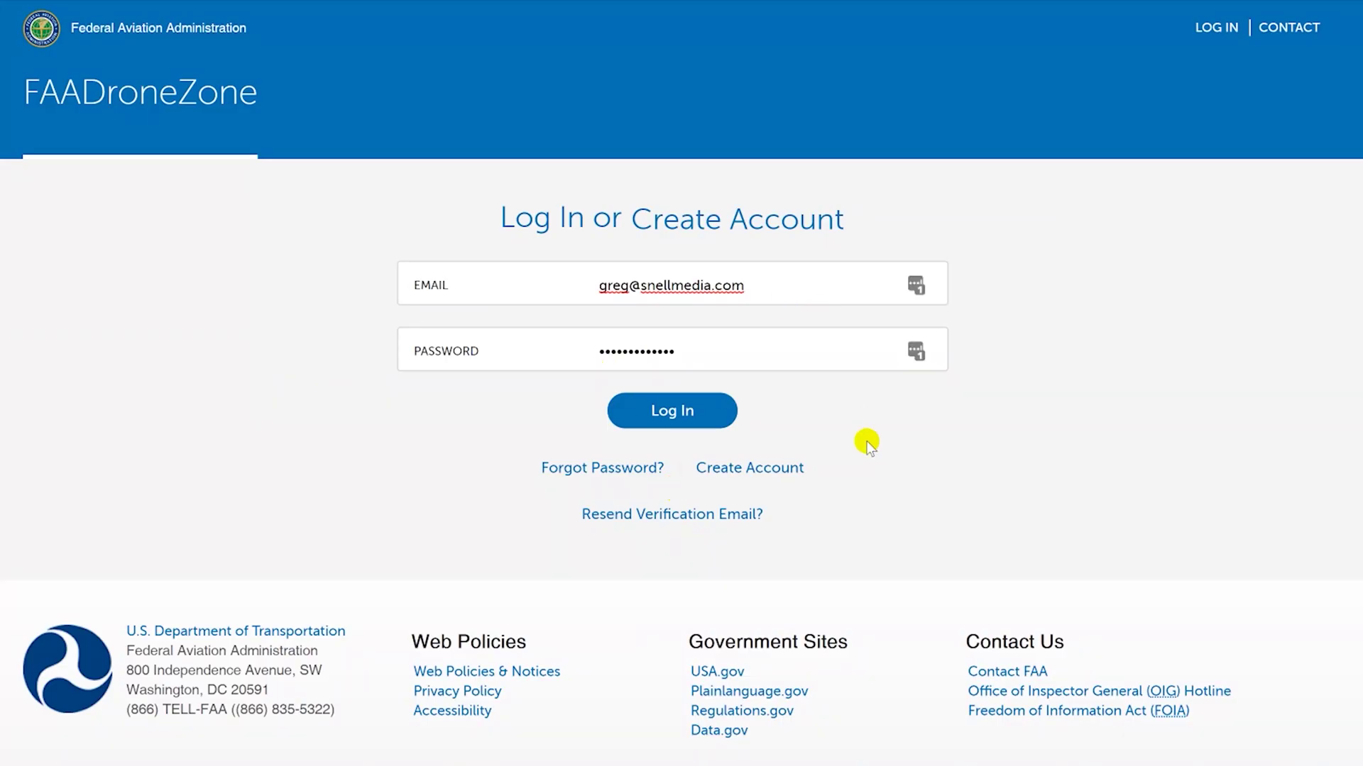
click(666, 411)
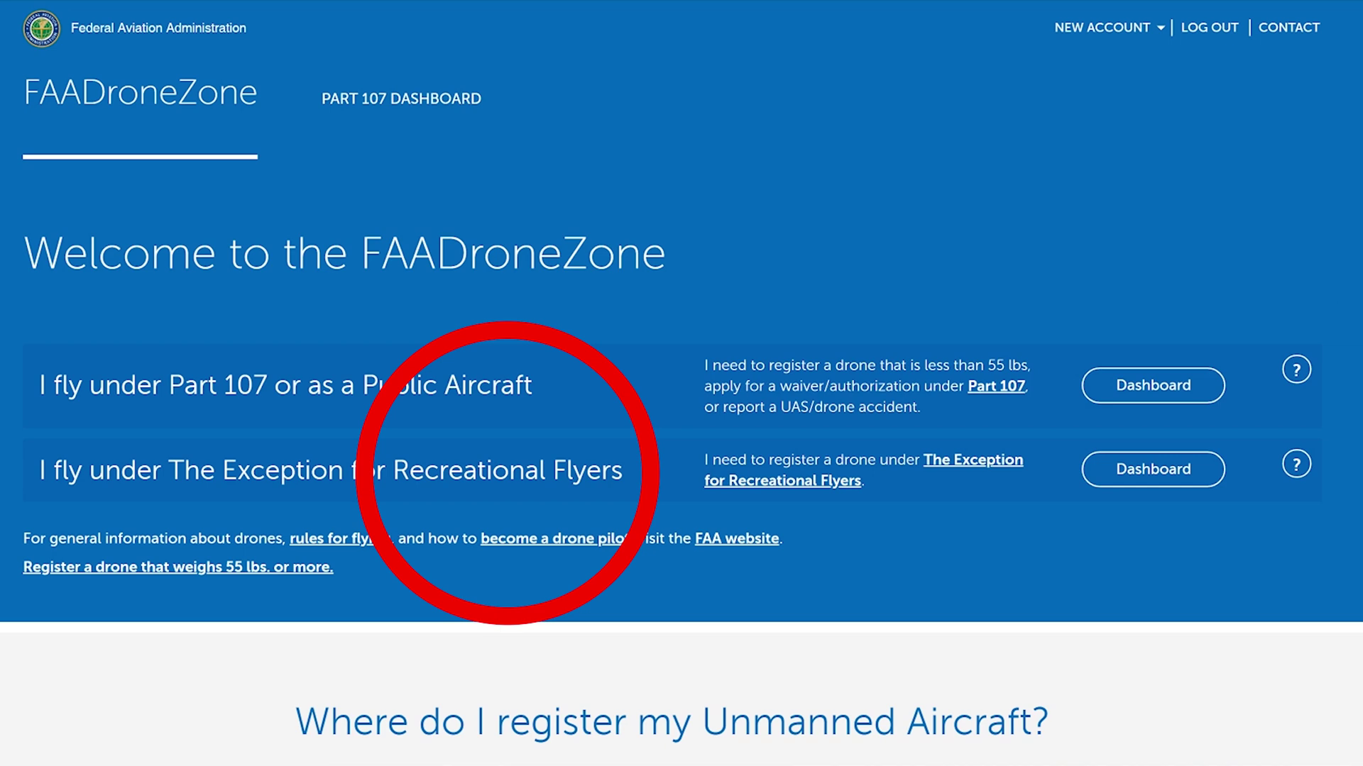
Open the recreational flyer registration and fill in the profile with the owner's name and address, using the physical address for mailing.
click(1153, 470)
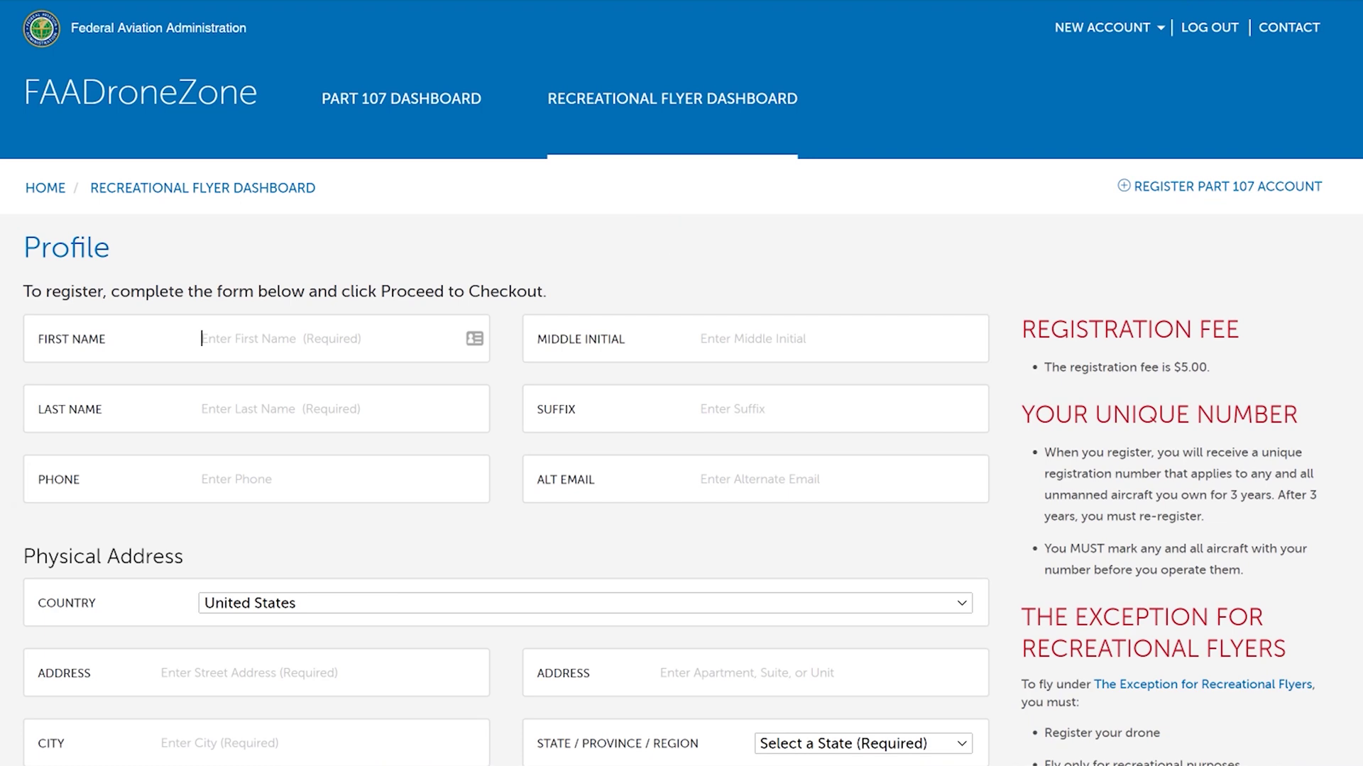
text(Greg)
key(Down)
key(Return)
scroll(616, 589, down, 4)
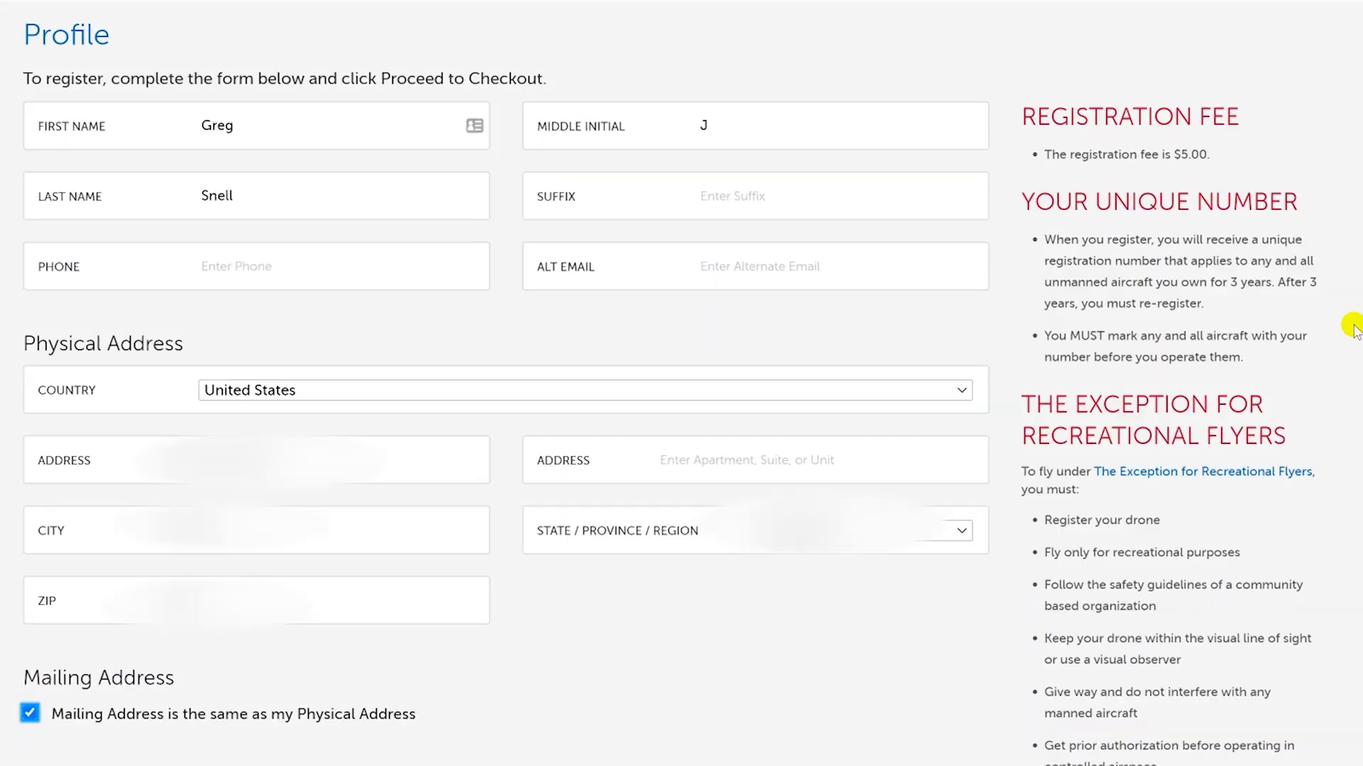
drag(1022, 117, 1236, 167)
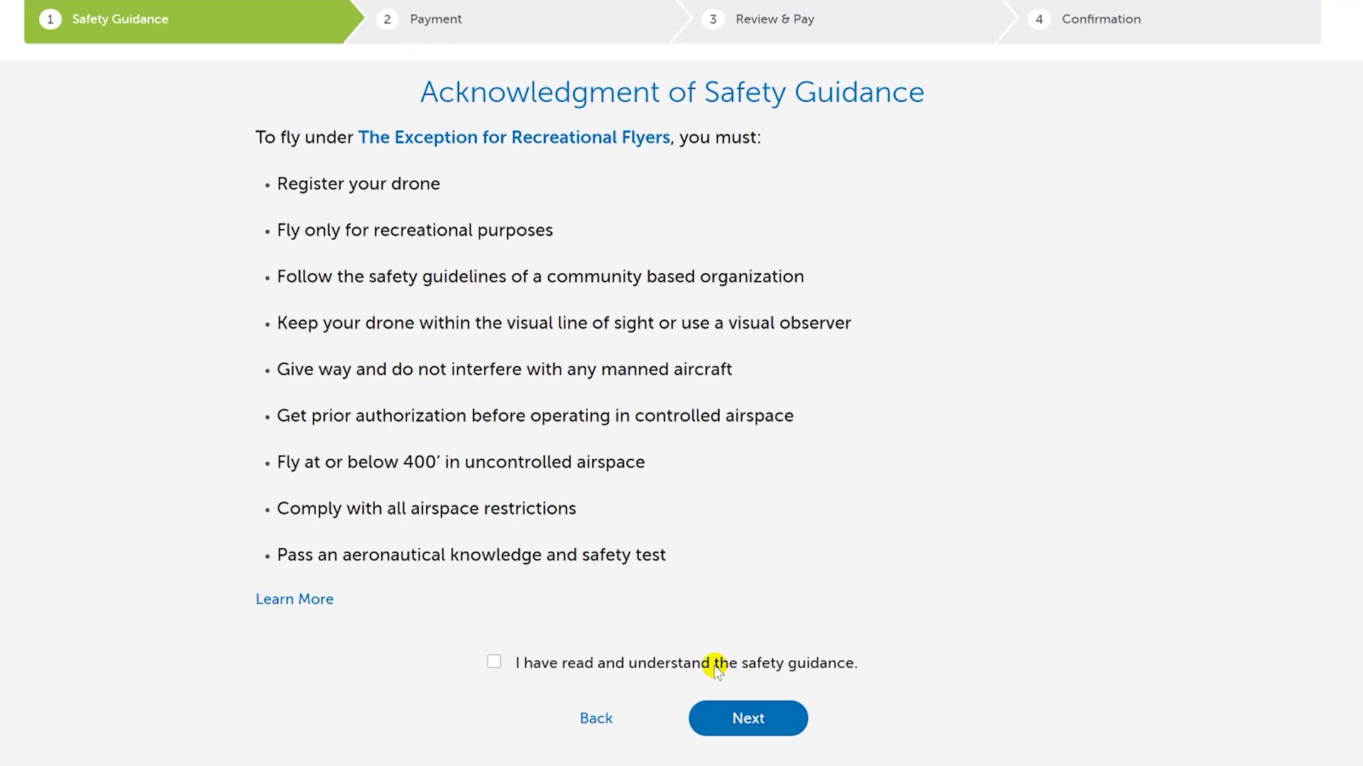
Acknowledge the recreational flyer safety guidance and continue to payment.
click(717, 670)
click(738, 722)
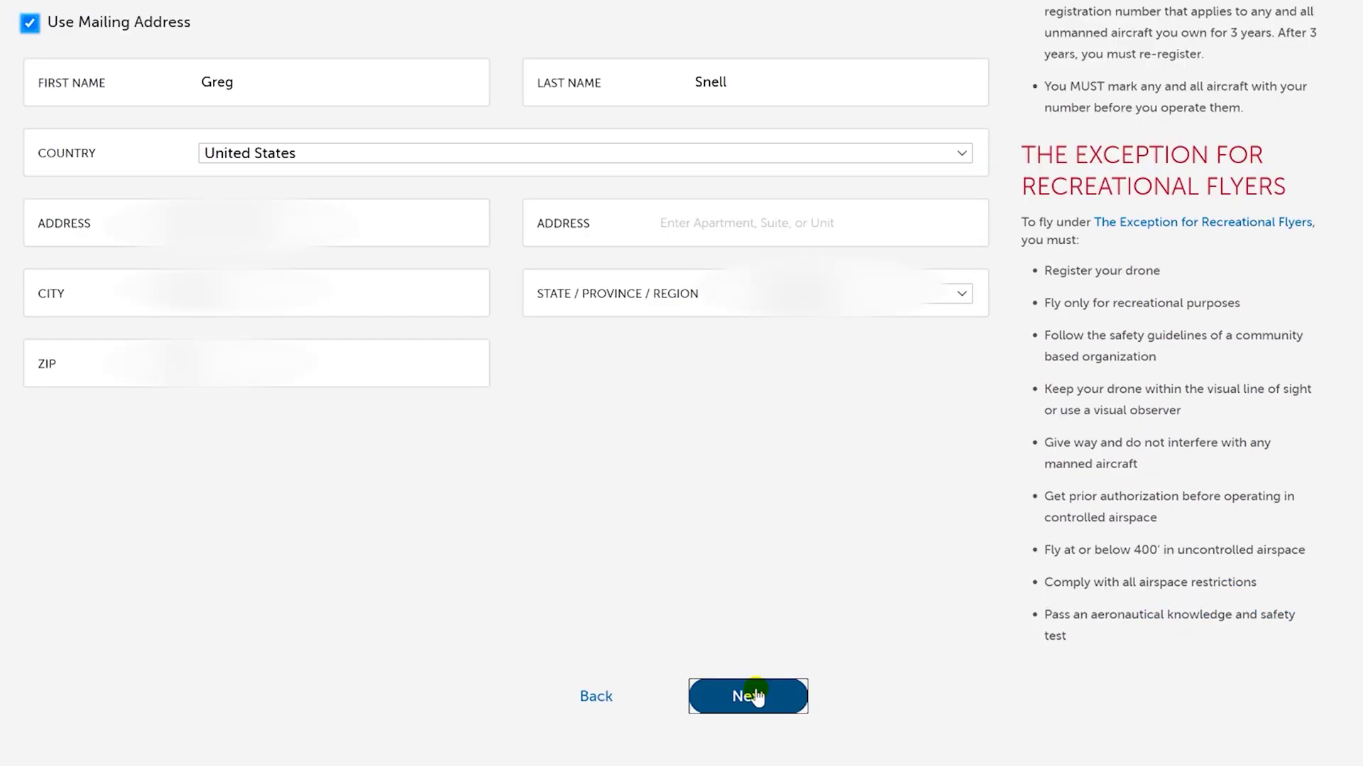
Submit the payment details with the mailing address for billing, accept the false-statement declaration and pay the $5.00 registration fee.
click(754, 697)
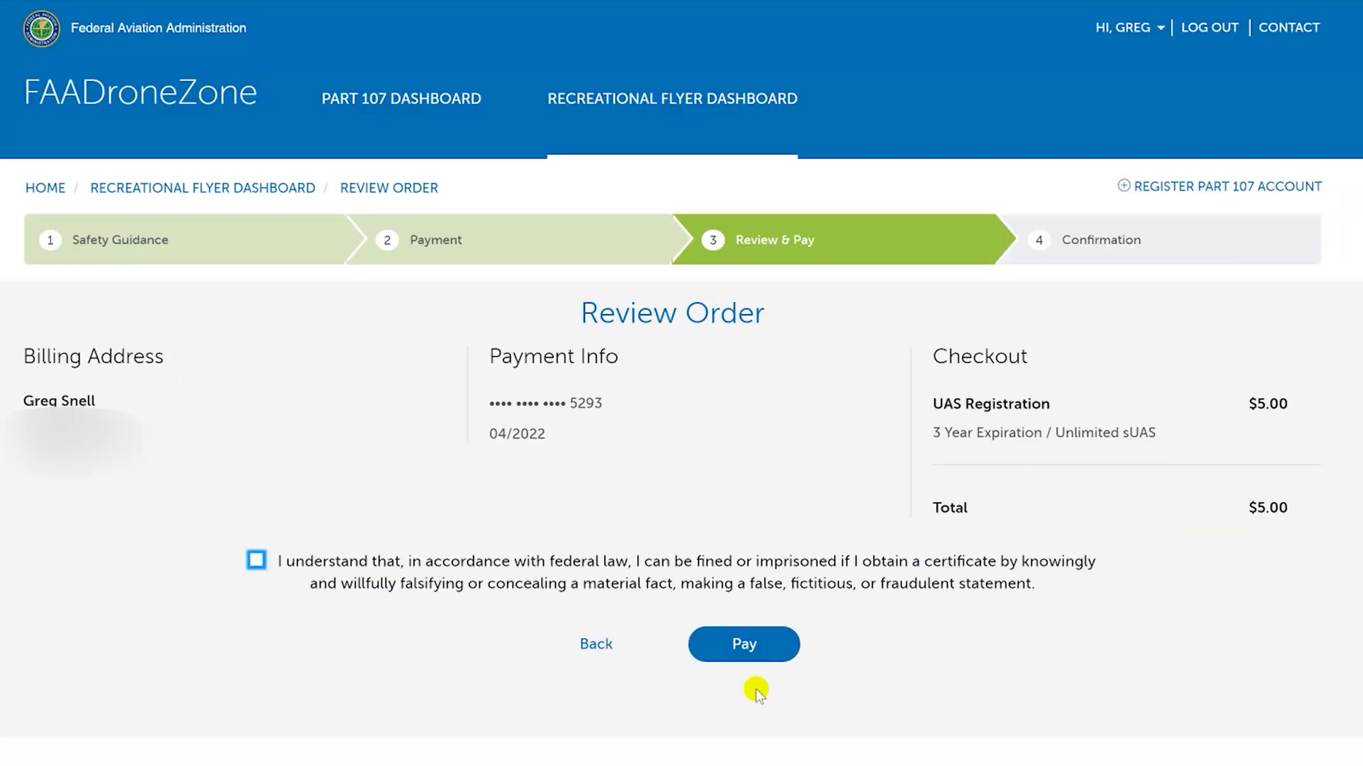
click(252, 562)
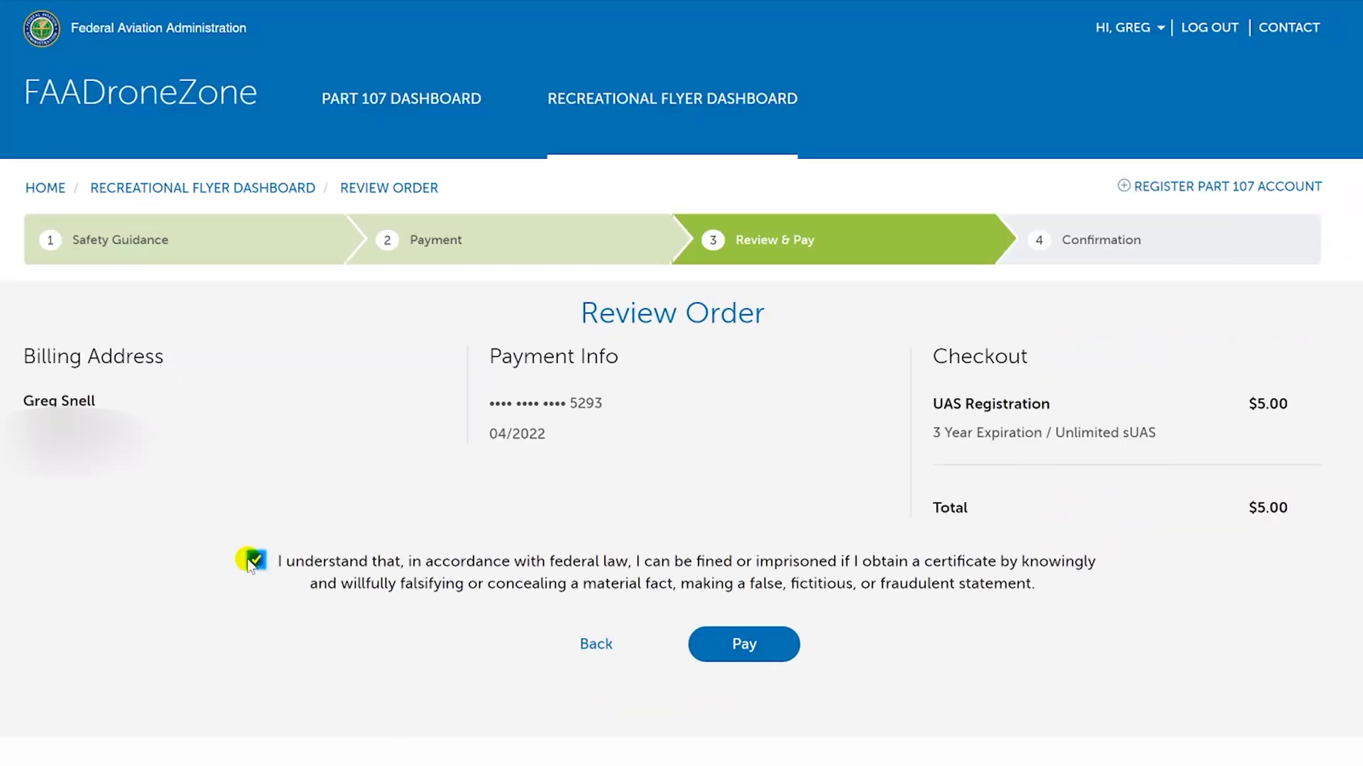
click(753, 648)
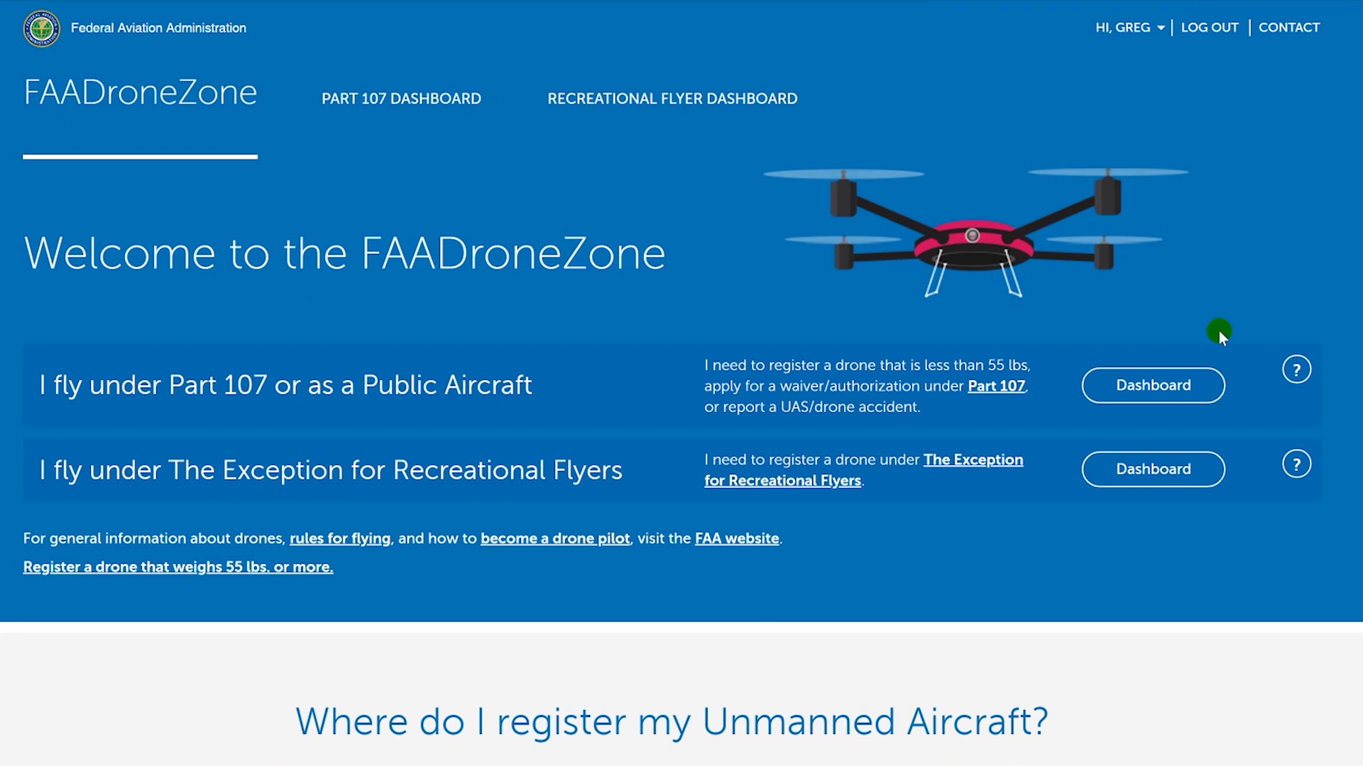
Complete the Part 107 profile by reusing the existing profile information and setting the account name to UAV Coach.
click(1154, 385)
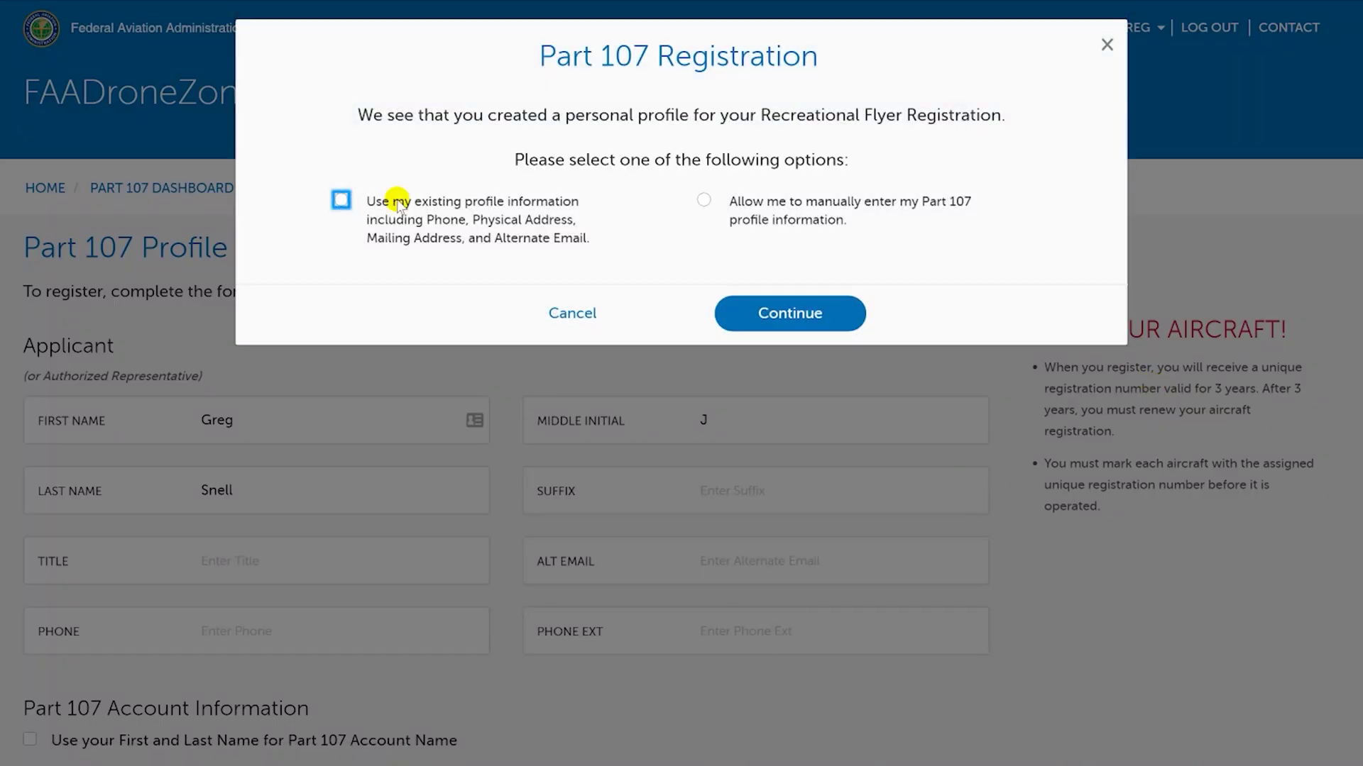
click(399, 204)
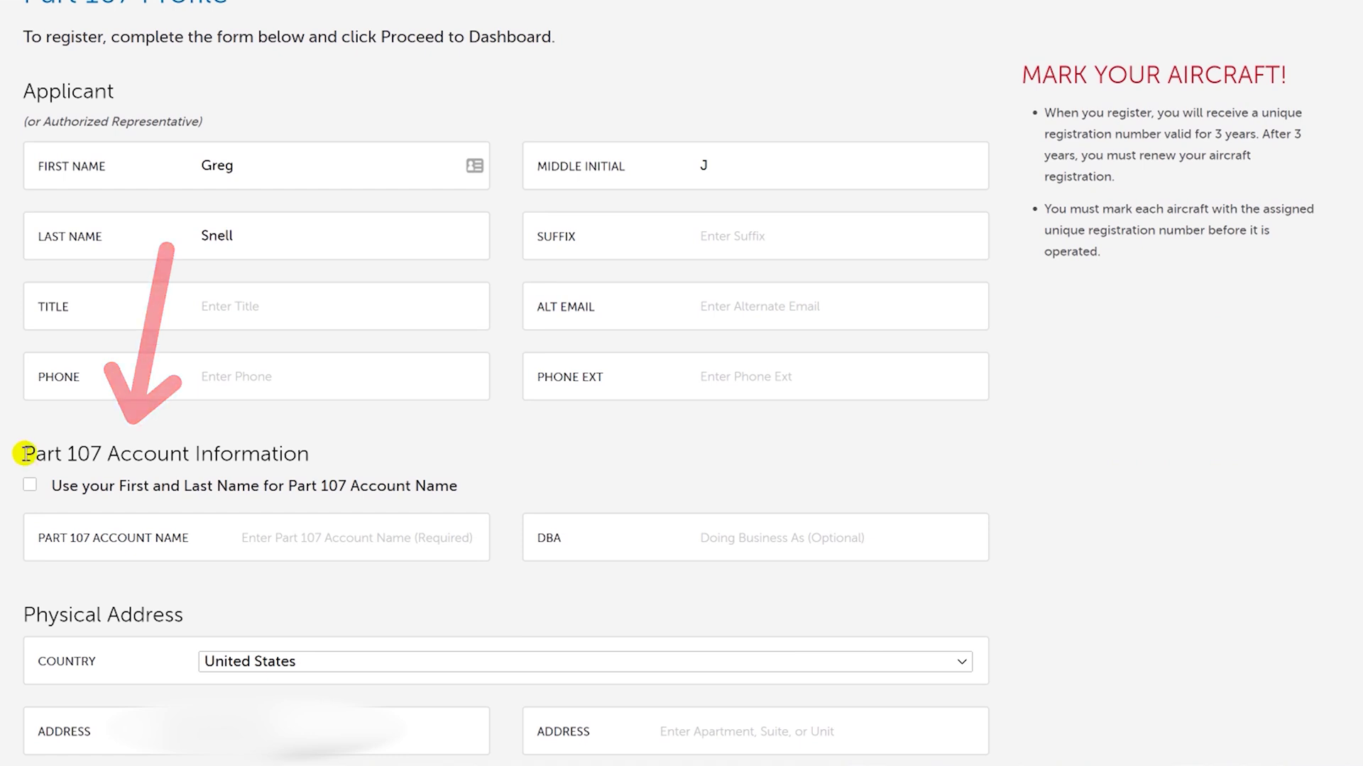
drag(26, 453, 452, 485)
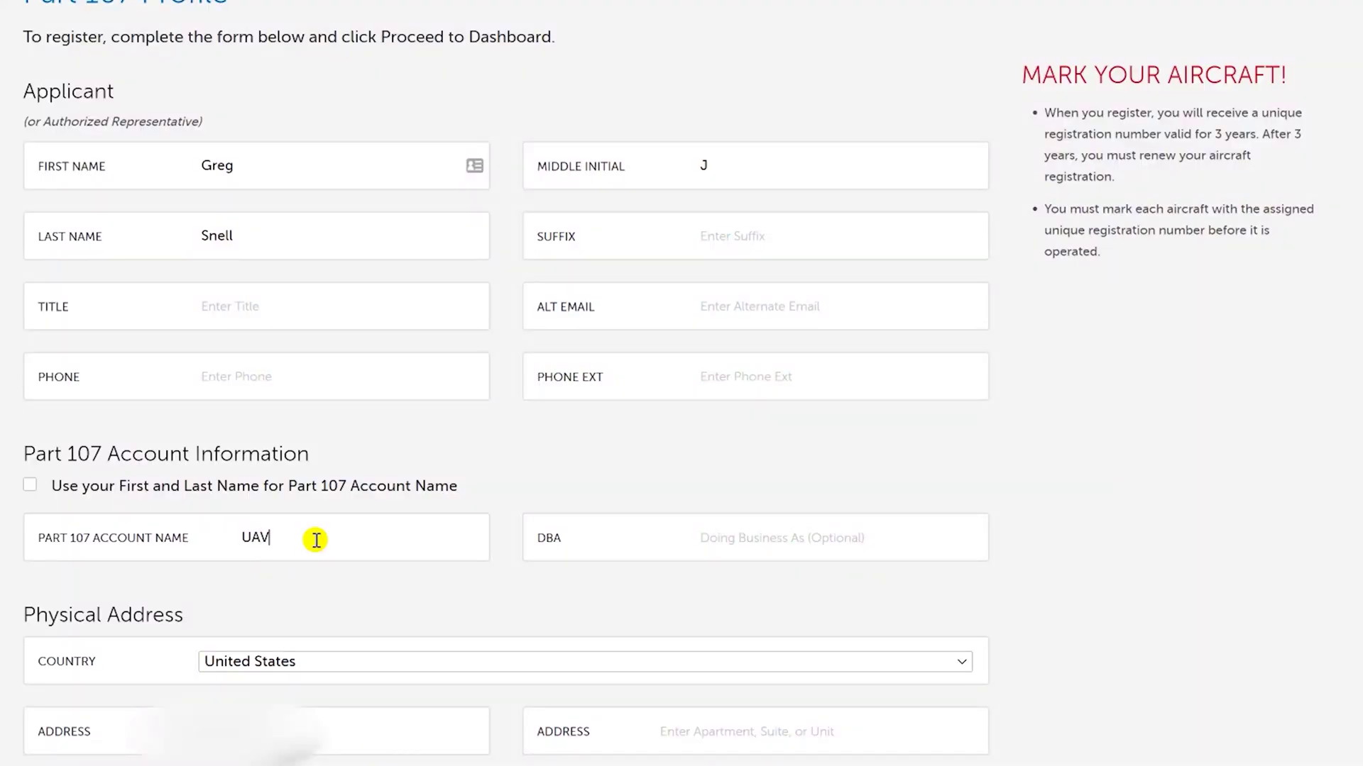
text(Coach)
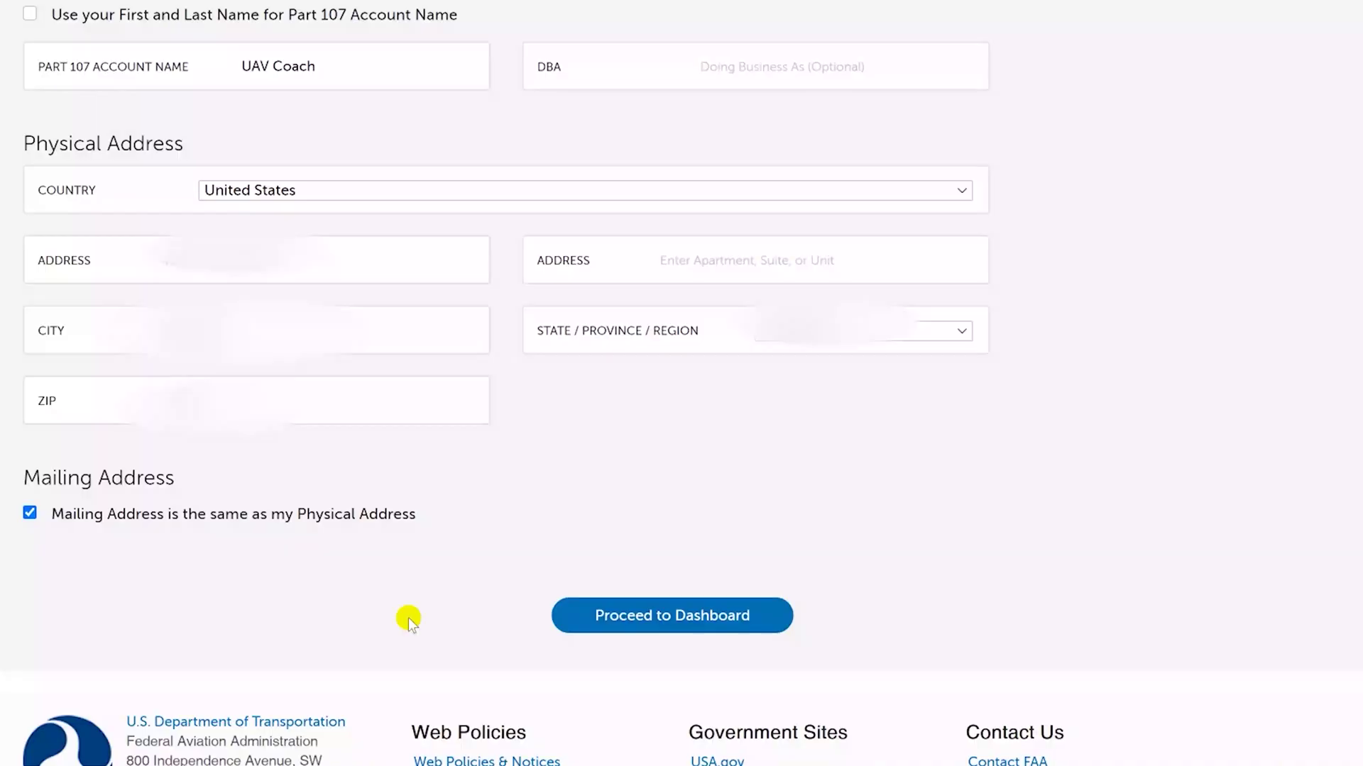
click(629, 617)
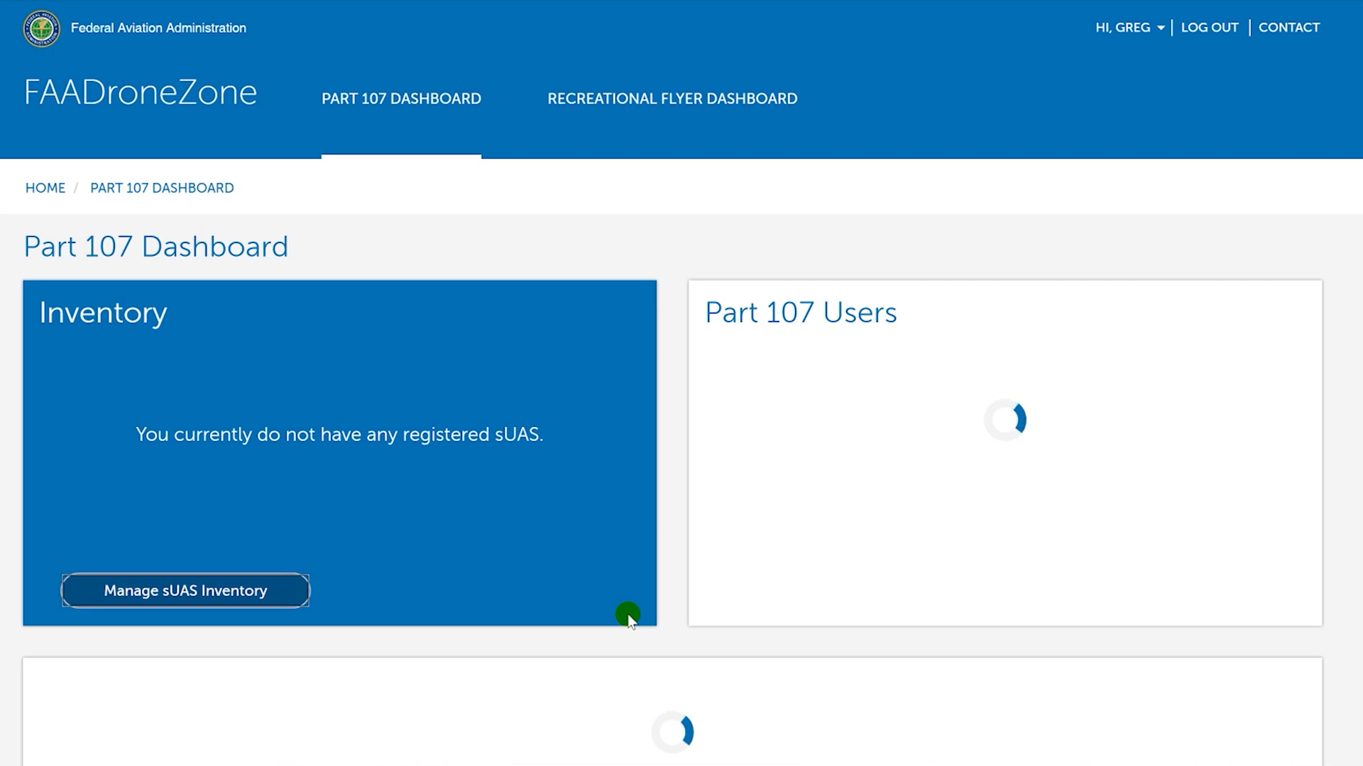
Open the sUAS inventory from the Part 107 dashboard and start adding a new UAS.
scroll(628, 617, down, 2)
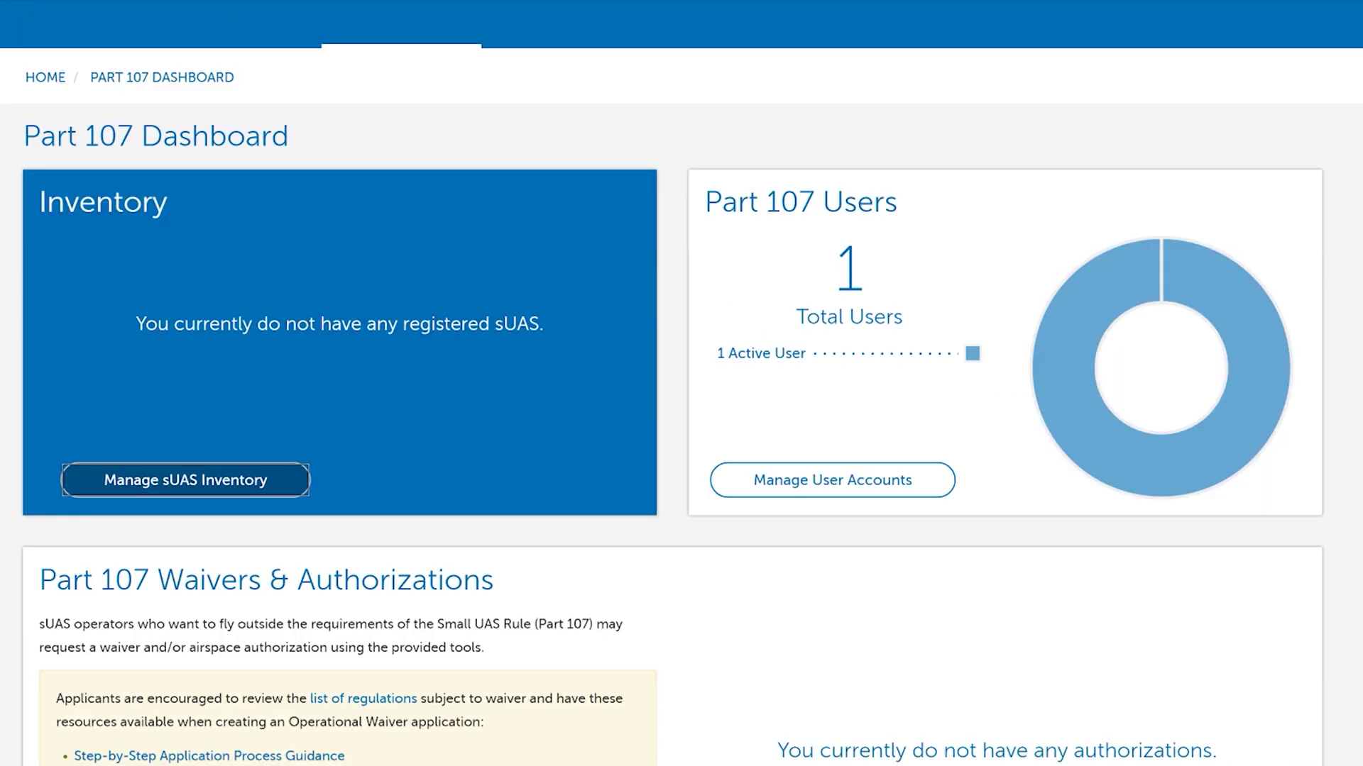
click(191, 483)
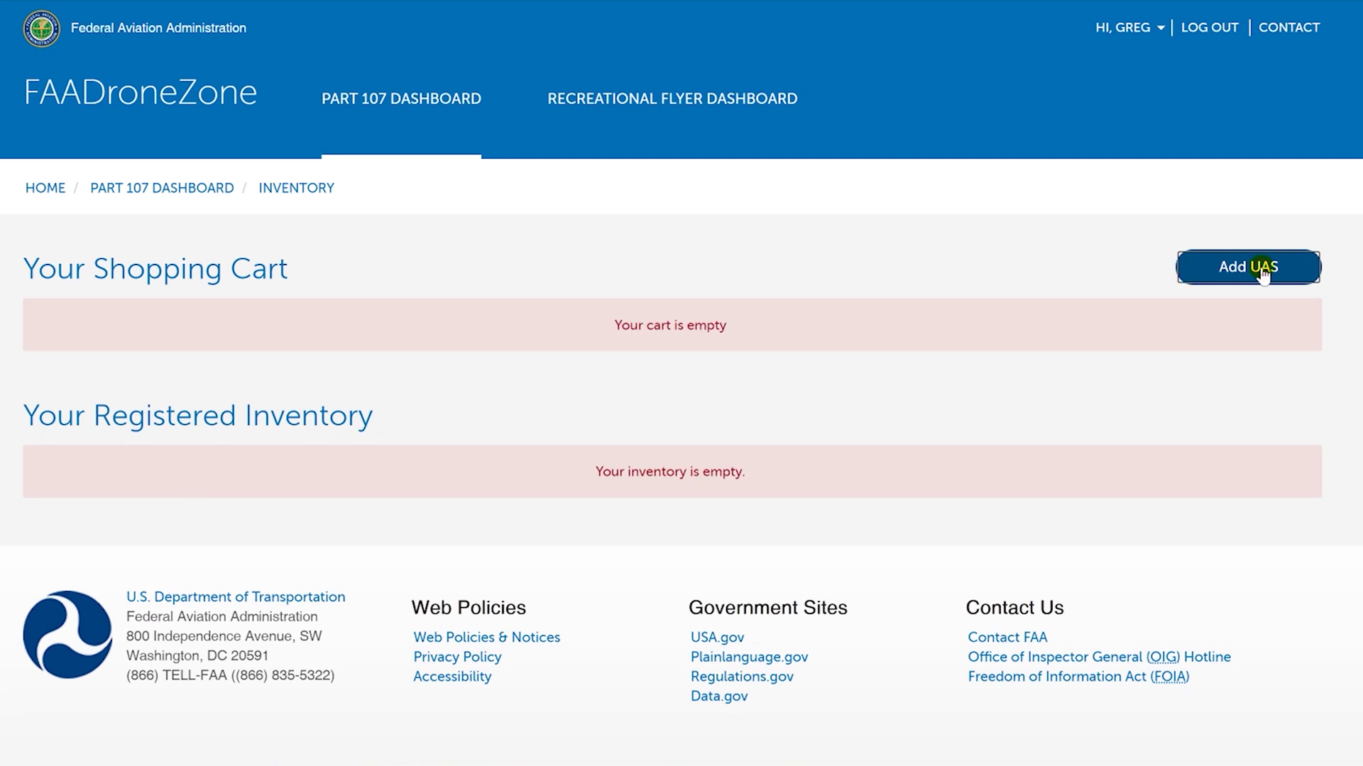
click(1262, 270)
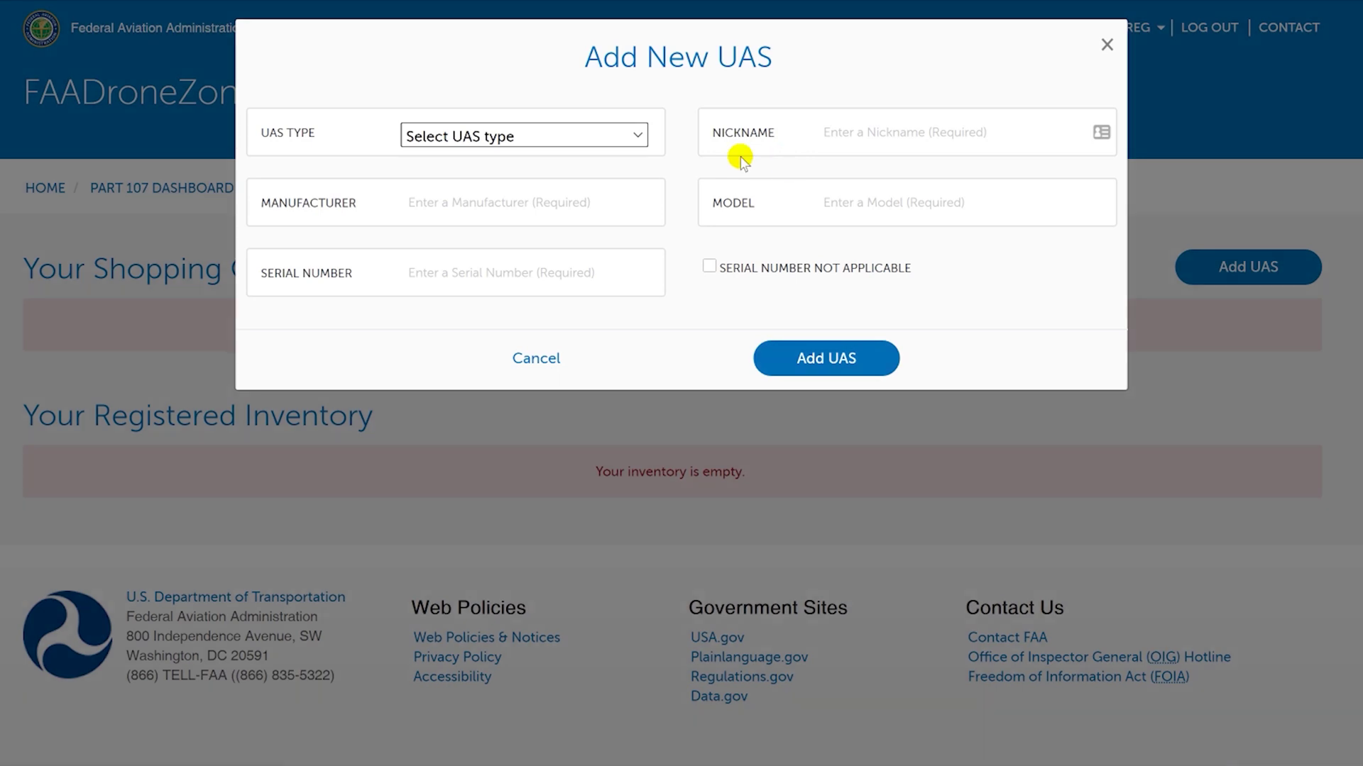
Describe the new UAS as Purchased, manufacturer DJI, model Mavic 2 Pro, with the nickname Moto III.
click(465, 135)
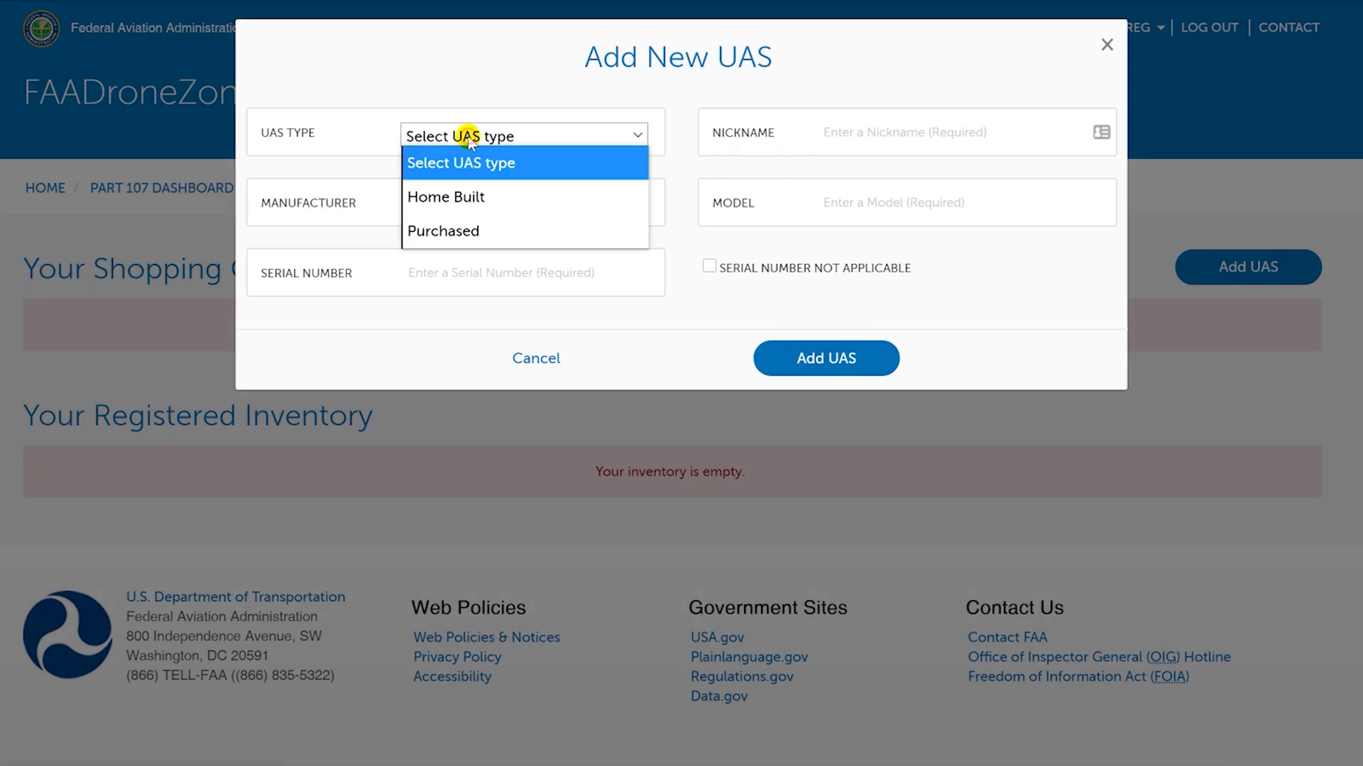
click(465, 231)
click(454, 202)
text(DJI)
click(873, 193)
text(Mavic 2 Pro)
click(862, 132)
text(Moto III)
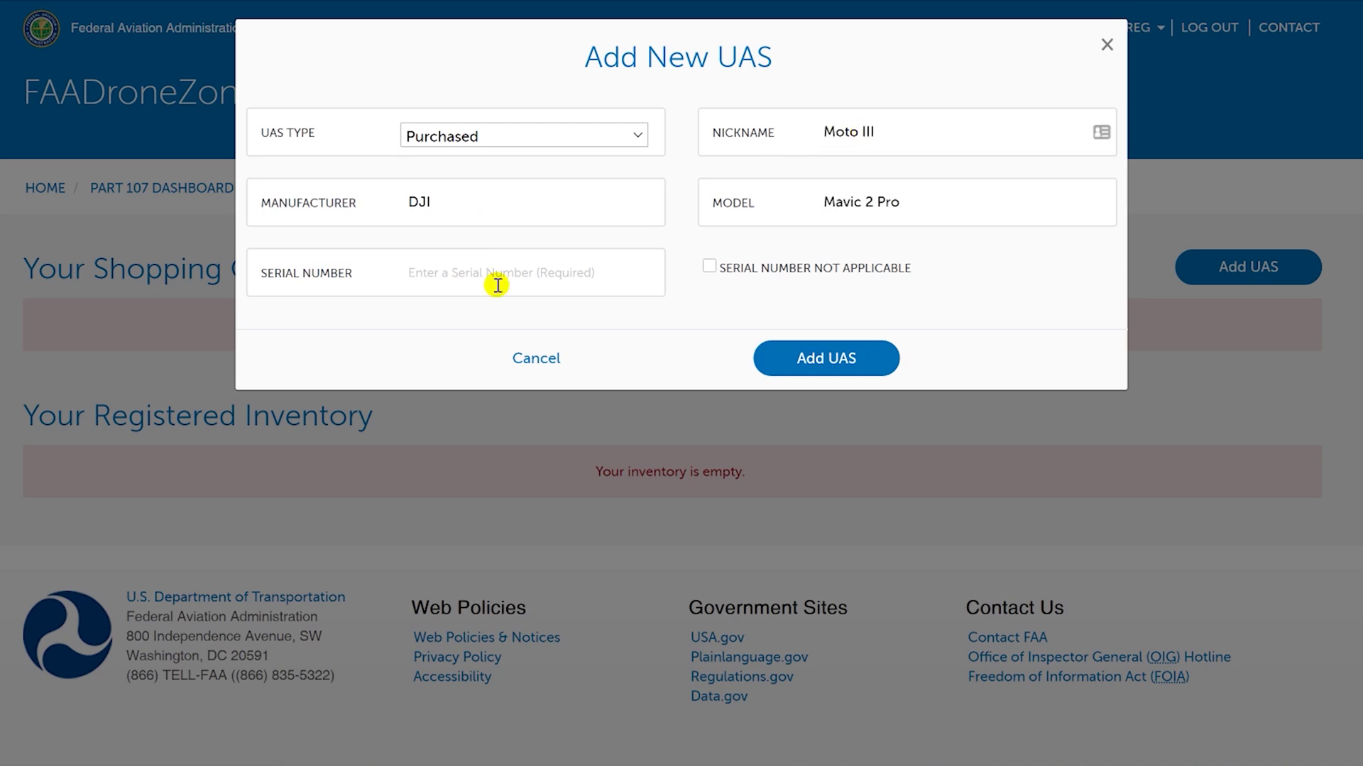